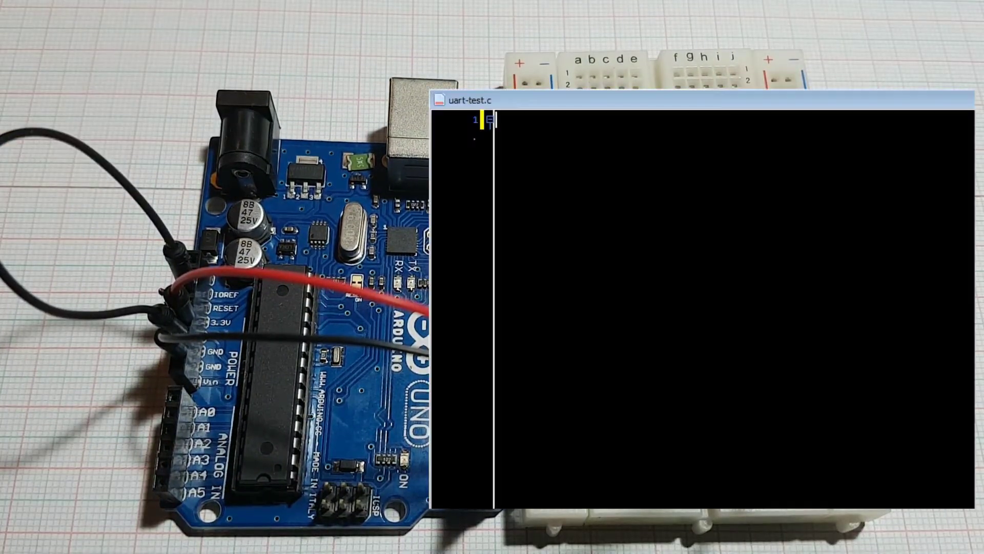
pyautogui.write('UART1_Init(')
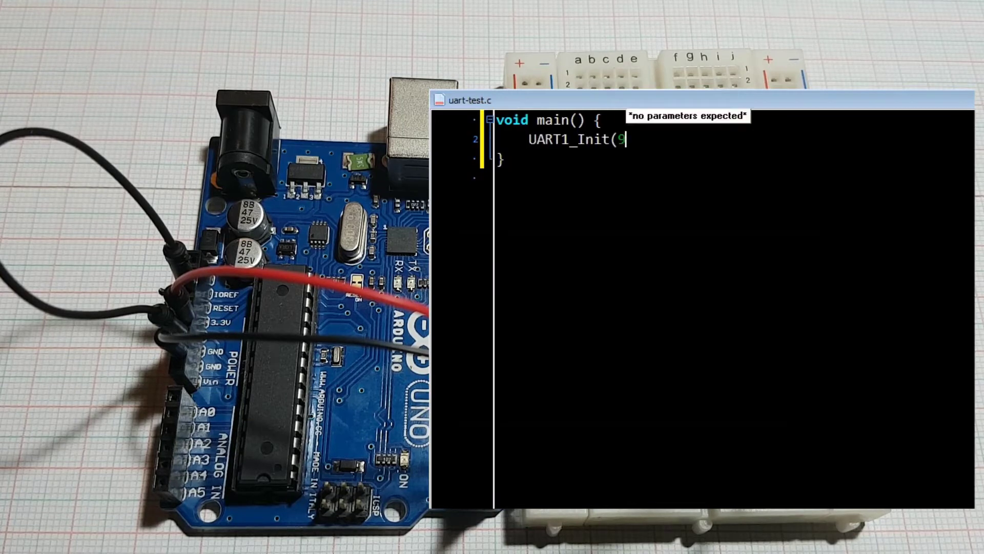
pyautogui.write('9600);')
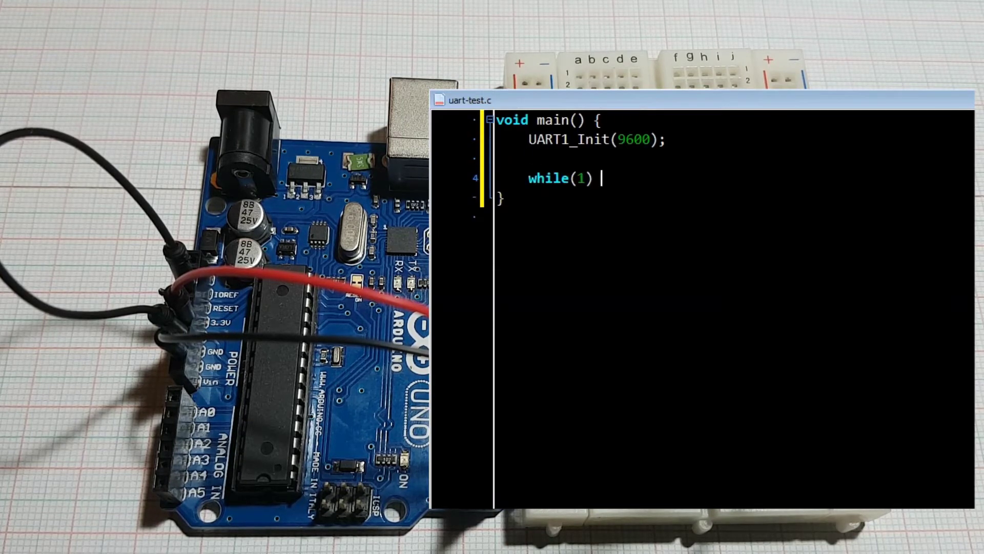
pyautogui.write('y_ms(1000);')
# Finish the delay_ms(1000); line and add the UART1_Write_Text("Hello world\n"); line
pyautogui.press('Return')
pyautogui.press('Return')
pyautogui.write('Text("He')
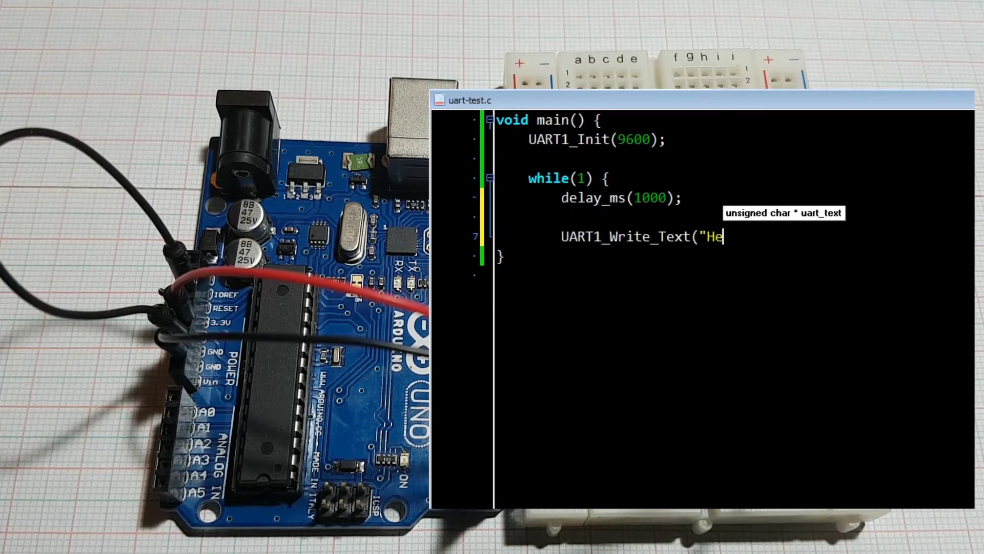
pyautogui.write('llo world')
pyautogui.click(856, 237)
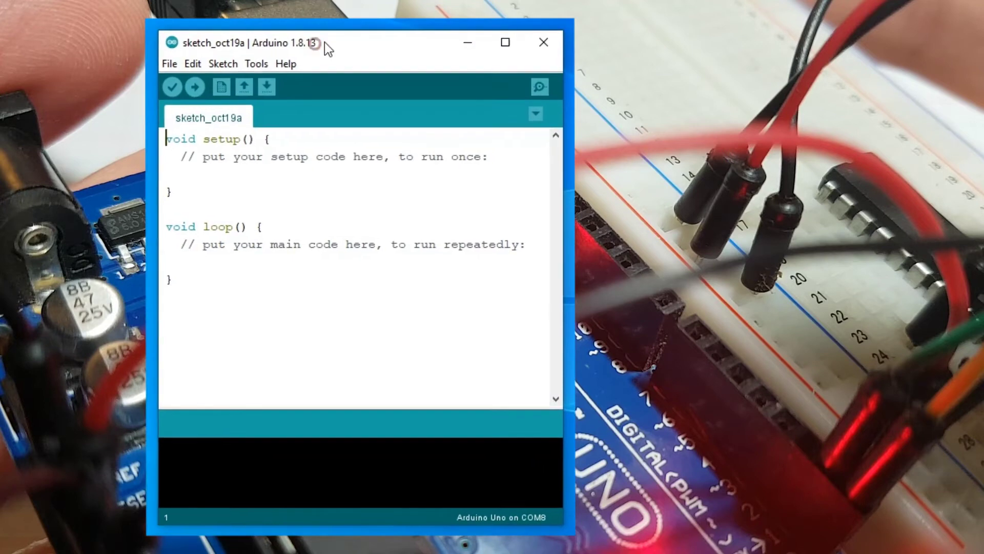
# Confirm the Arduino Uno board and COM8 port, then open the Serial Monitor
pyautogui.click(256, 63)
pyautogui.click(343, 230)
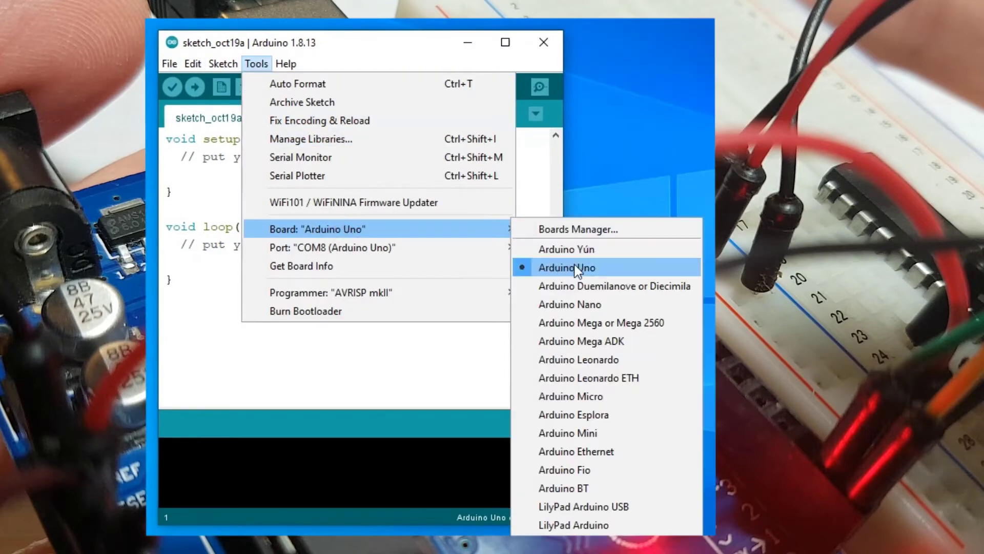
pyautogui.moveTo(332, 247)
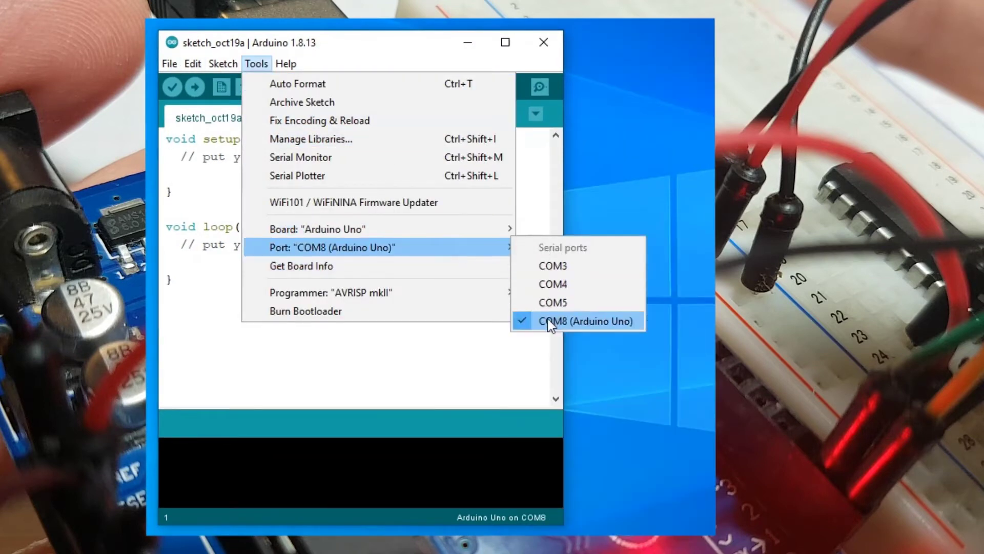
pyautogui.click(301, 158)
# Keep the Serial Monitor at 9600 baud and reposition its window to watch Hello world lines
pyautogui.moveTo(381, 50); pyautogui.dragTo(373, 89)
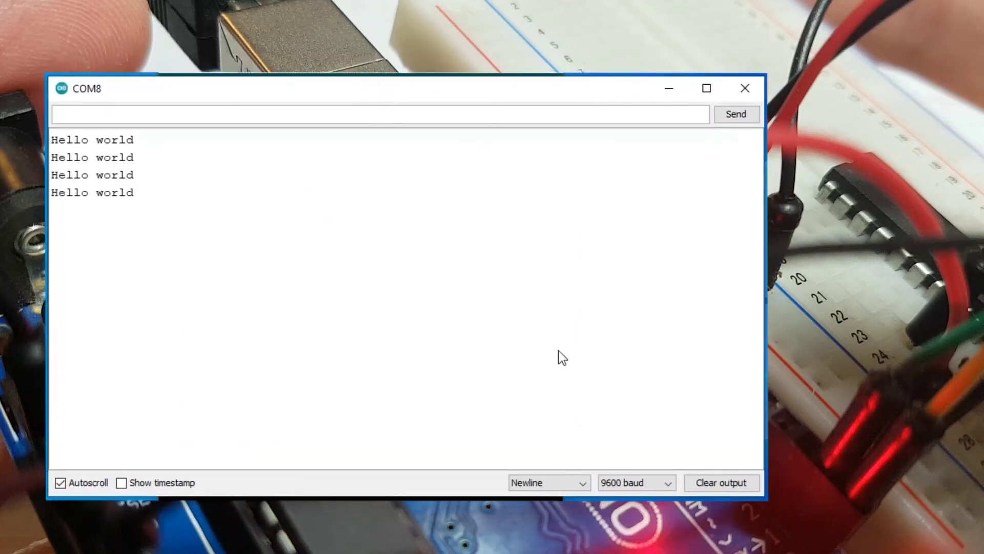
pyautogui.click(636, 482)
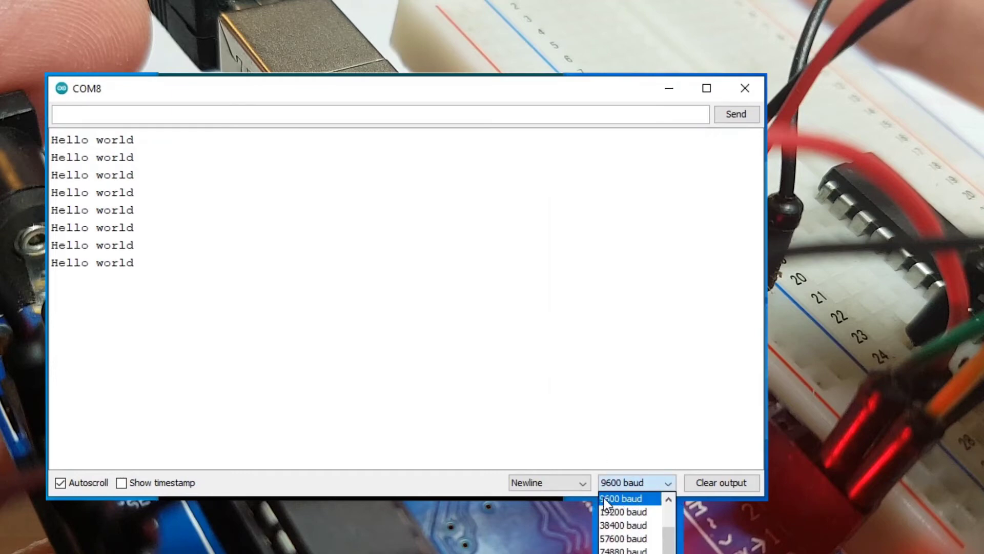
pyautogui.click(409, 477)
pyautogui.moveTo(394, 94); pyautogui.dragTo(365, 86)
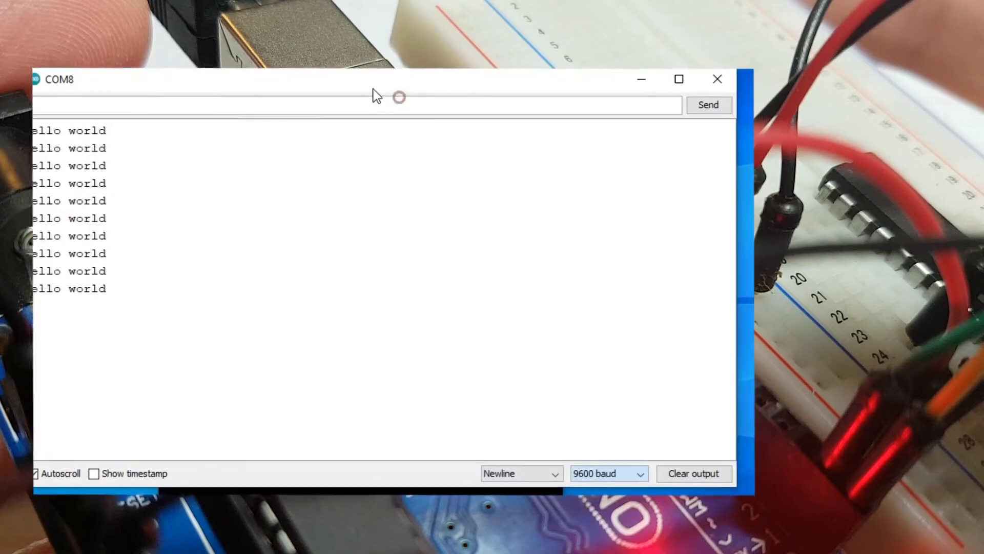